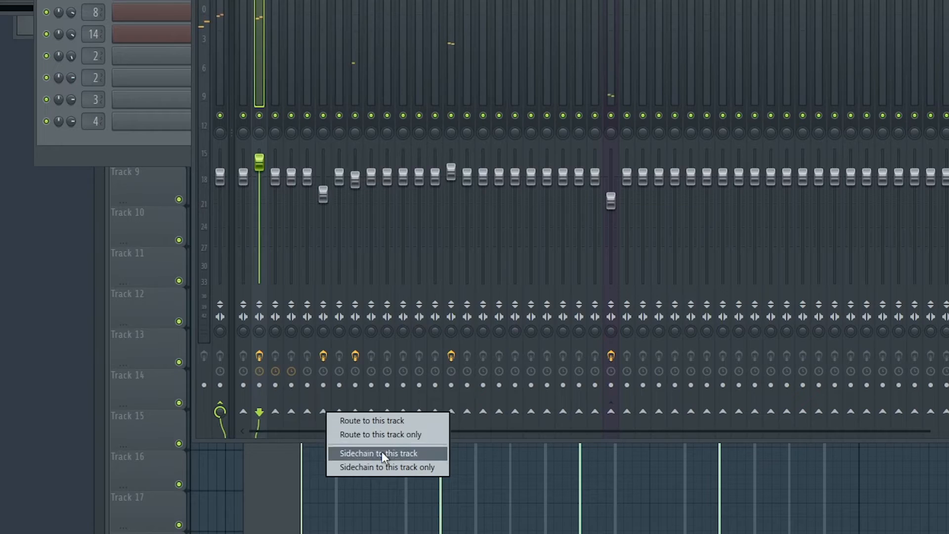
Sidechain mixer Insert 2 to Insert 6.
click(381, 452)
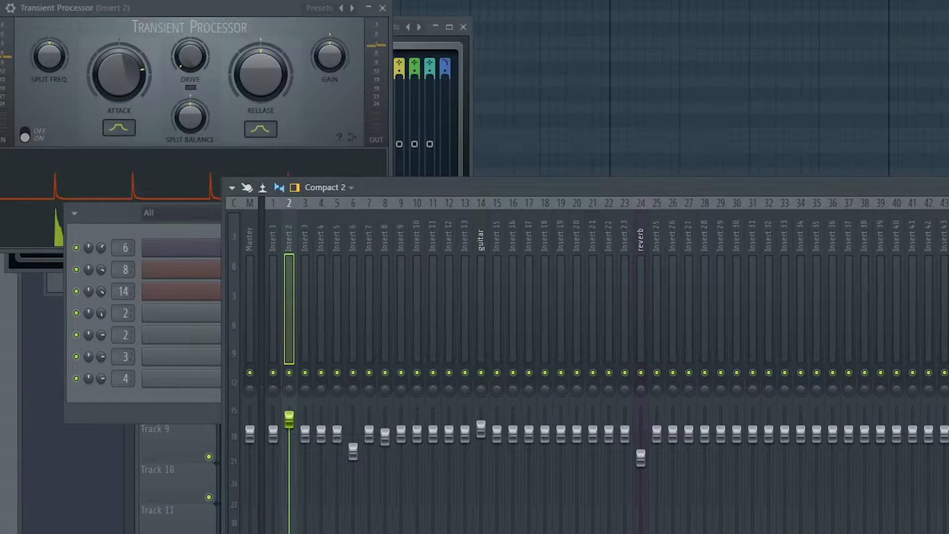
click(455, 284)
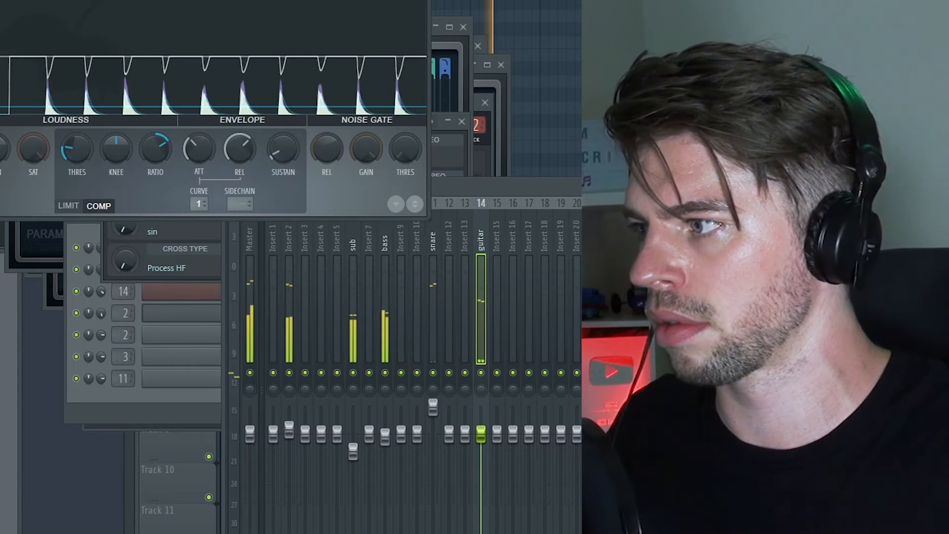
click(642, 233)
click(643, 232)
click(643, 232)
click(642, 233)
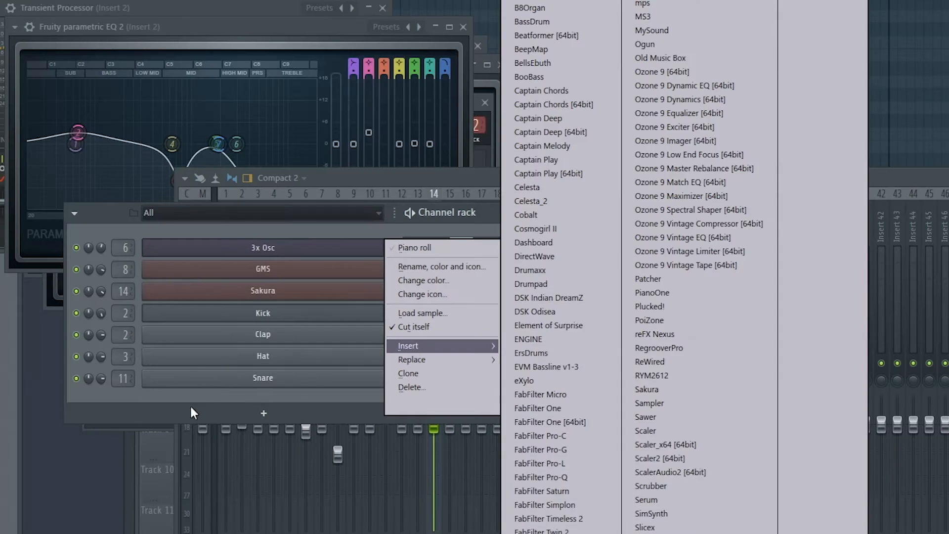
Open the Hat channel's sampler settings and assign the channel to mixer track 15.
click(266, 379)
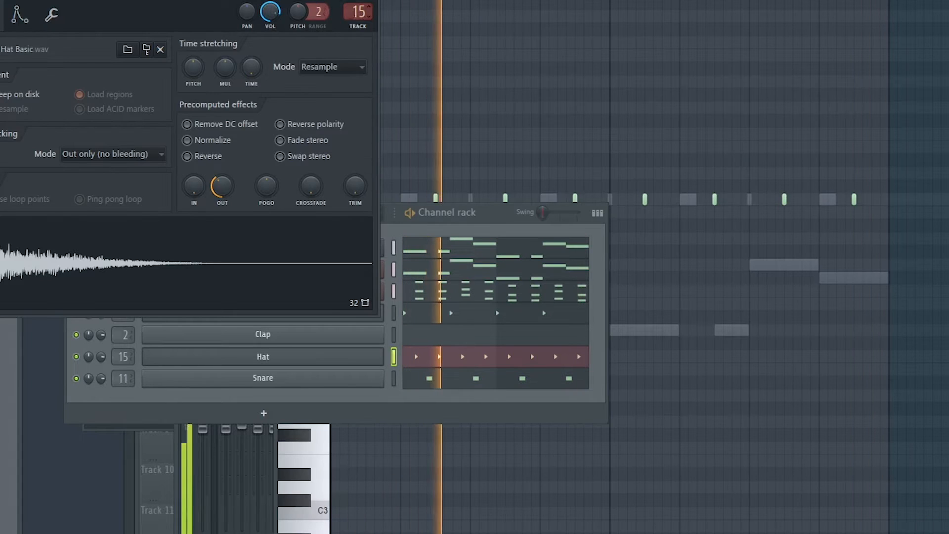
key(F9)
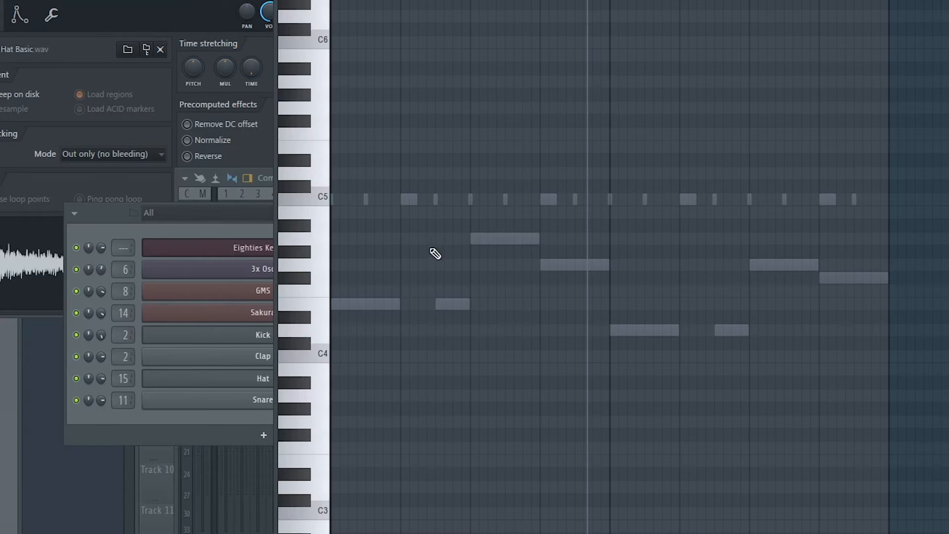
Add high-register chords for the Eighties Keys channel and apply a low cut with Fruity parametric EQ 2 on Insert 17.
drag(315, 85, 321, 8)
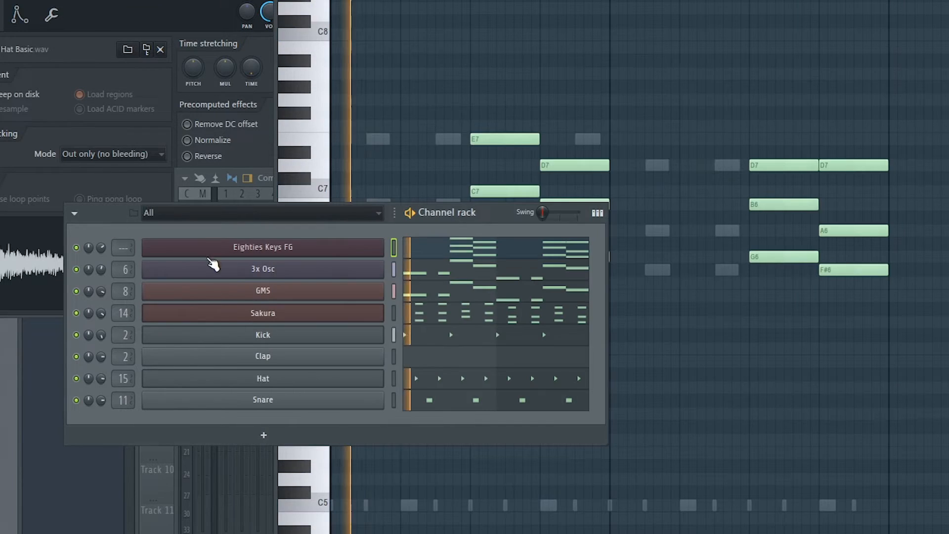
key(F9)
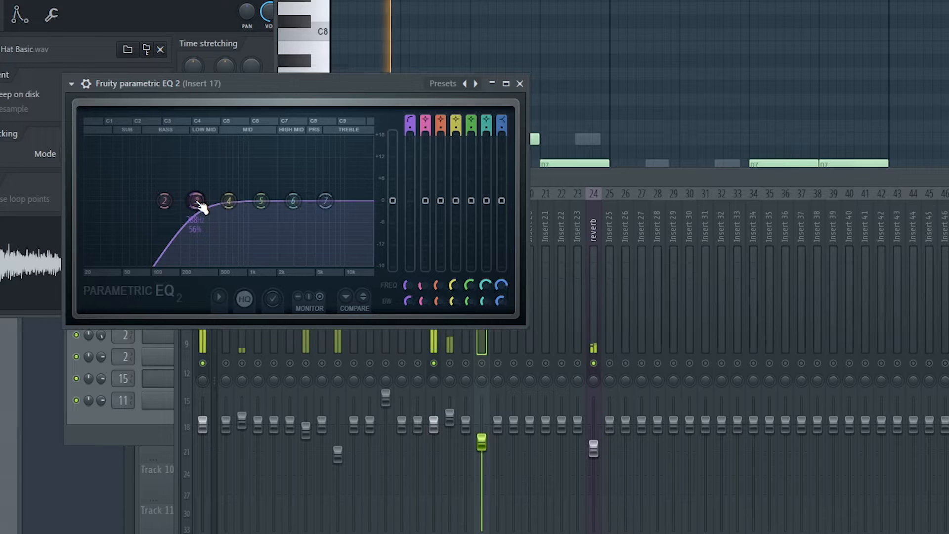
click(494, 368)
click(269, 103)
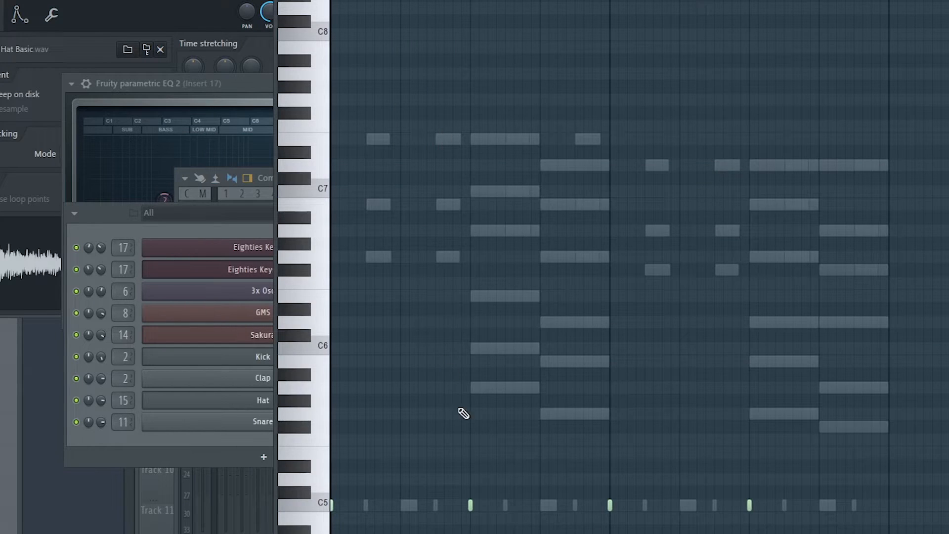
Lengthen the kick's C5 notes and add an extra C5 hit just before the first bar's third beat.
scroll(454, 425, down, 3)
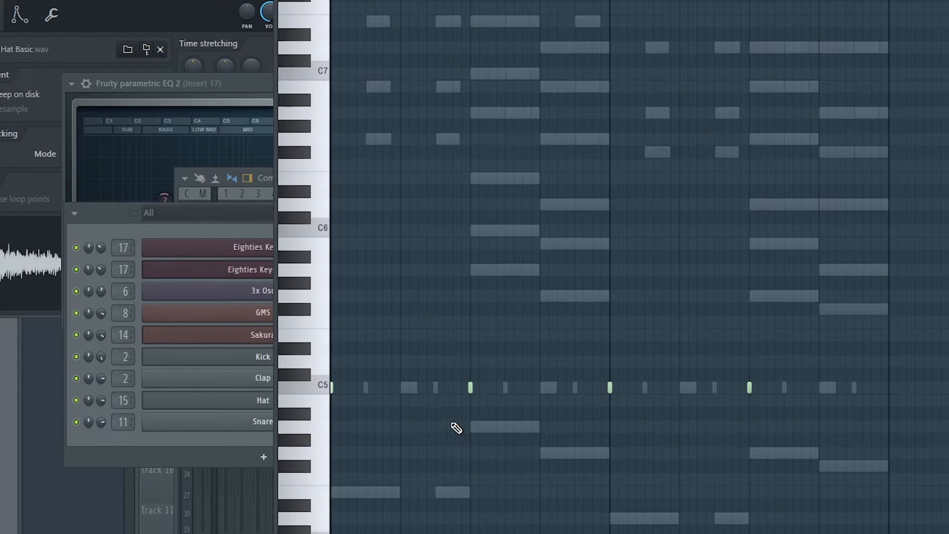
click(472, 428)
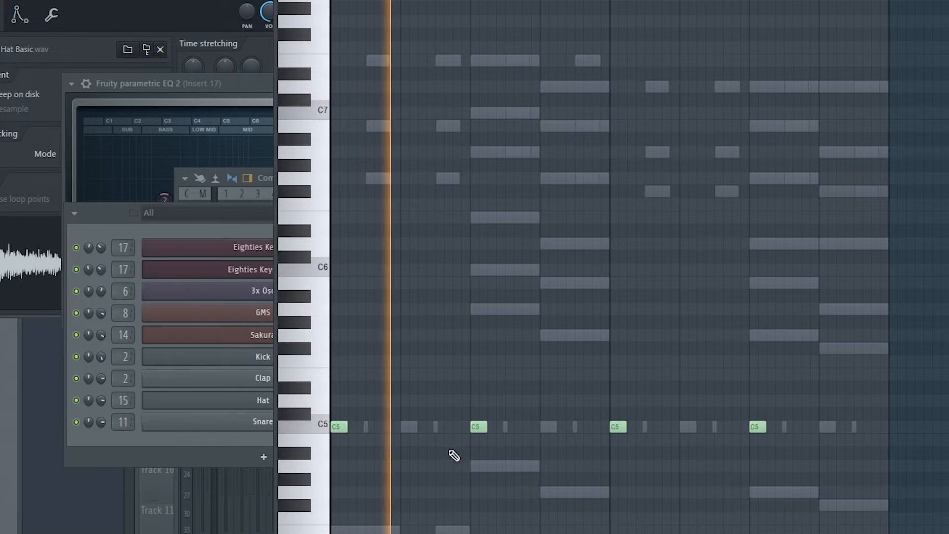
key(space)
key(space)
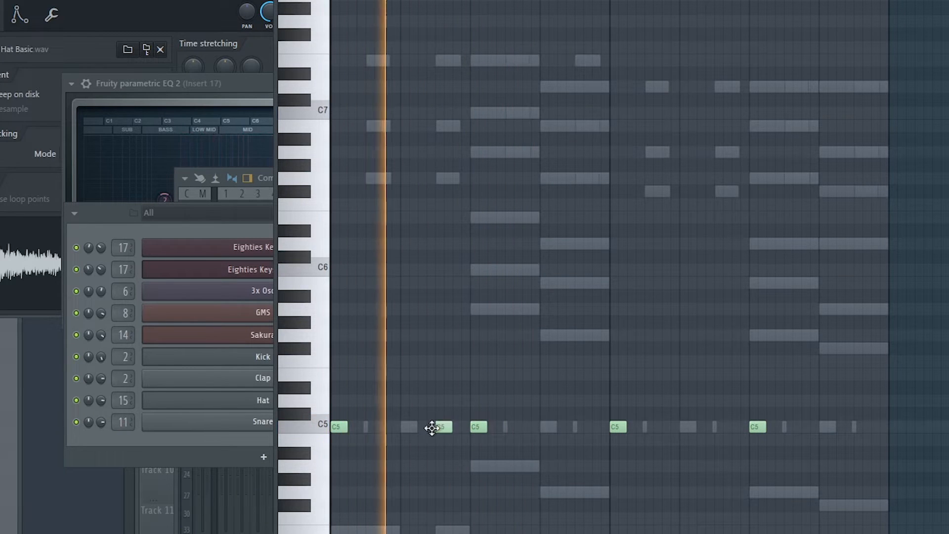
Set up a second 3x Osc channel with noise on oscillators 1 and 2, routed to Insert 19.
key(F9)
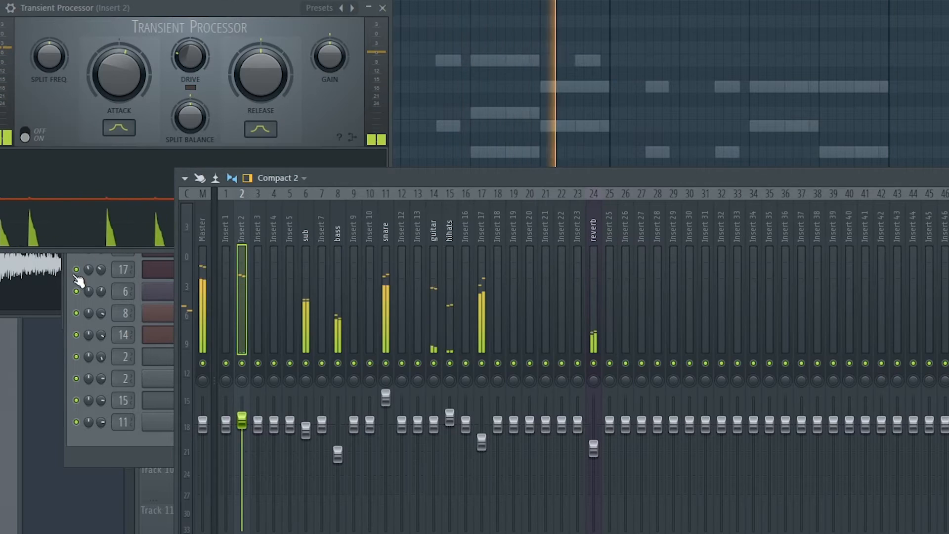
click(78, 280)
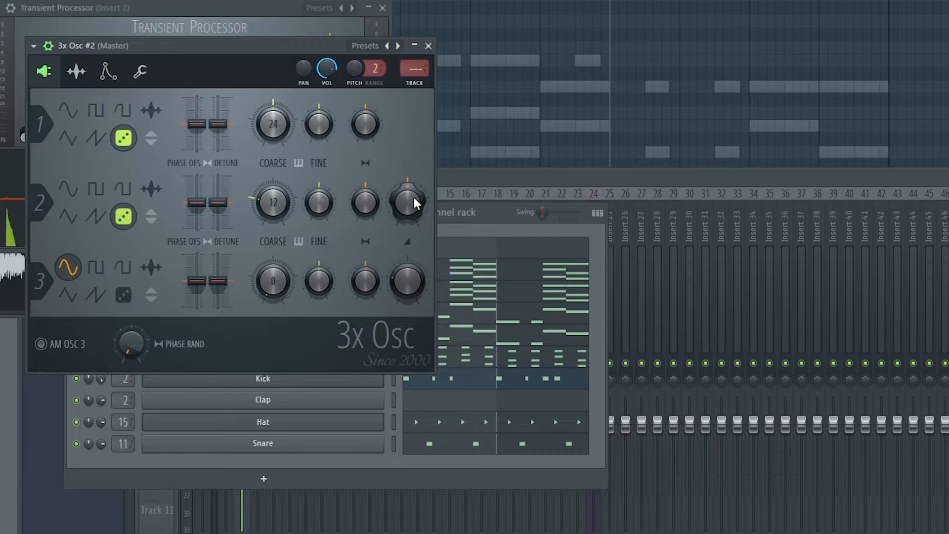
click(420, 66)
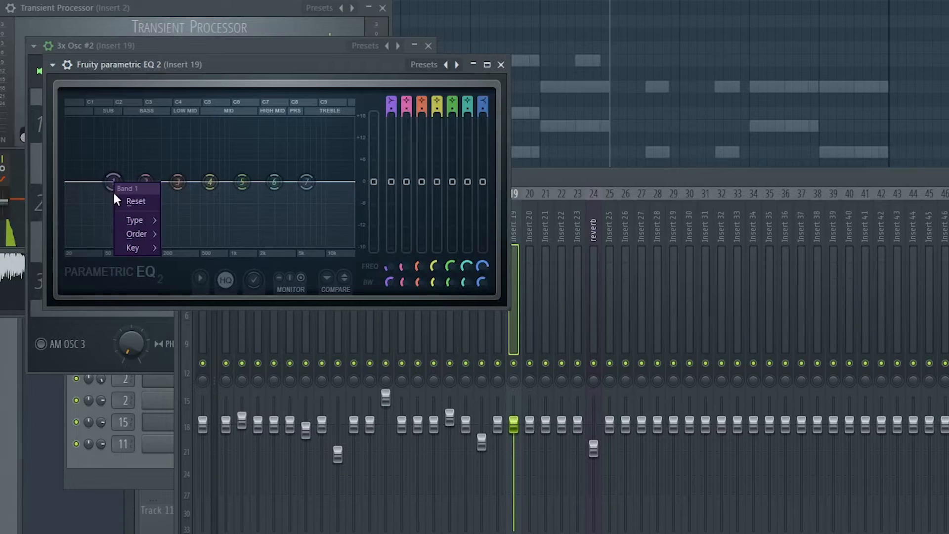
Shape Insert 19's parametric EQ with a high-pass on band 1 and a low-pass on band 7, lowering its main level slightly.
click(191, 261)
drag(118, 184, 358, 250)
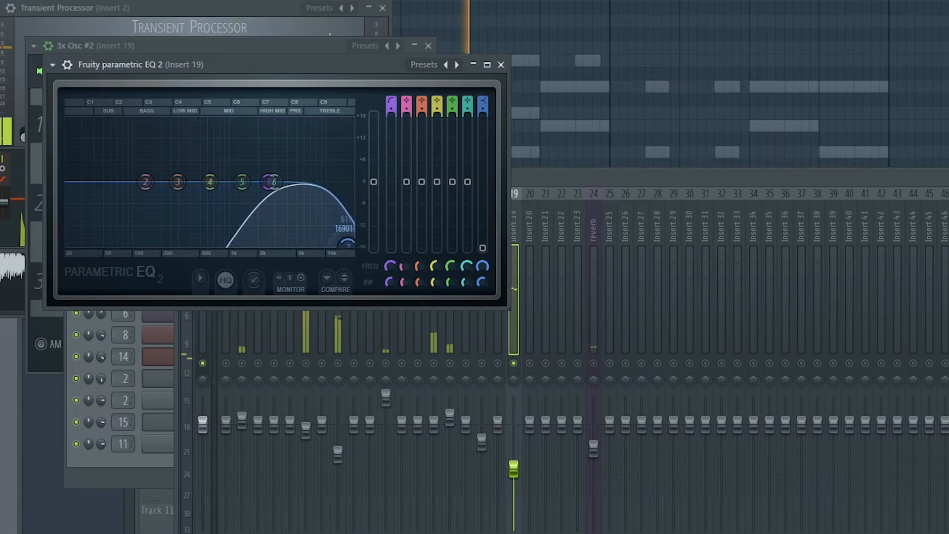
right_click(340, 247)
click(378, 297)
drag(374, 186, 376, 195)
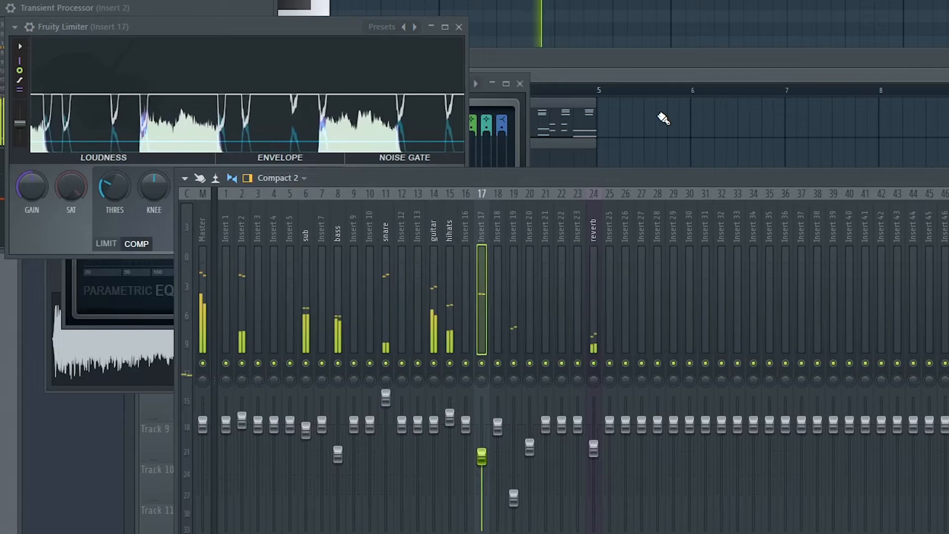
Play back the playlist arrangement with the crash clip and check Insert 20 in the mixer.
click(663, 118)
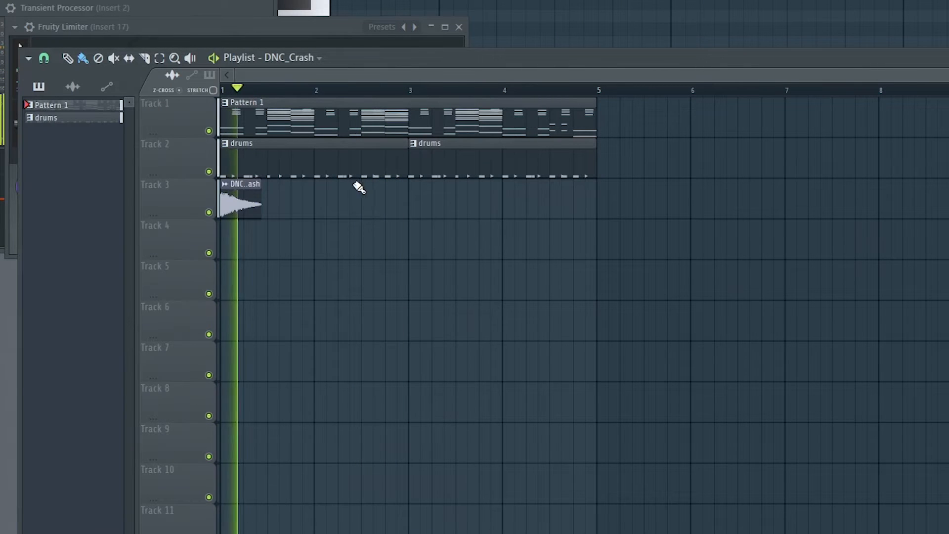
key(F9)
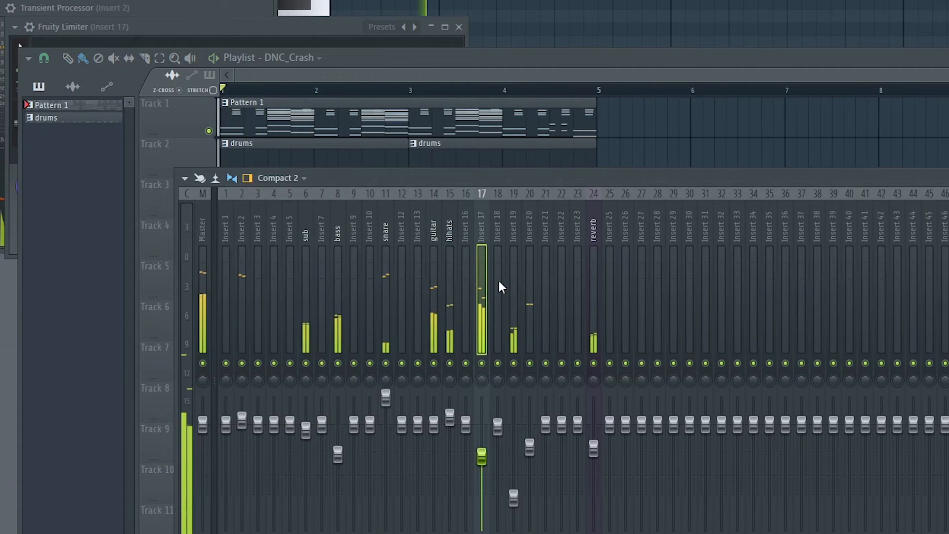
key(space)
right_click(530, 364)
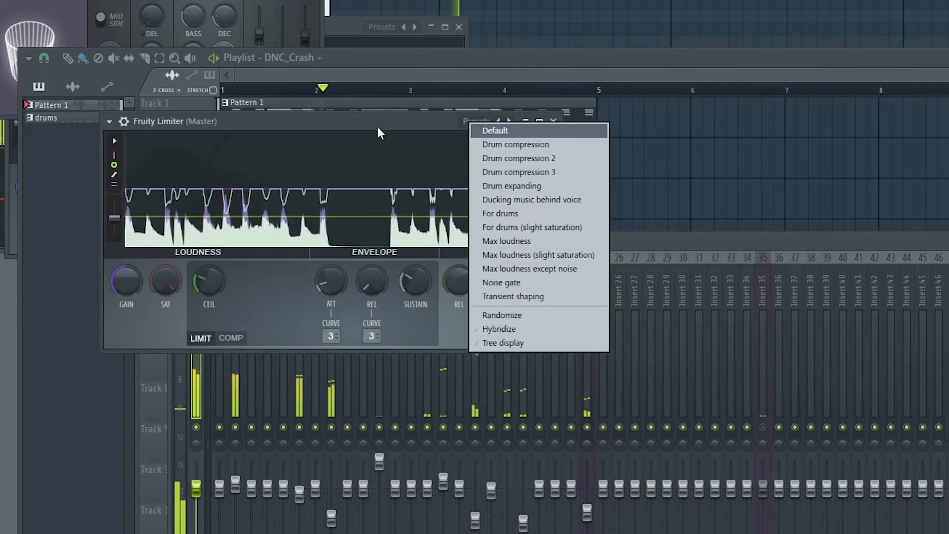
Adjust the ceiling of the Fruity Limiter on the Master track and close the plugin.
click(377, 124)
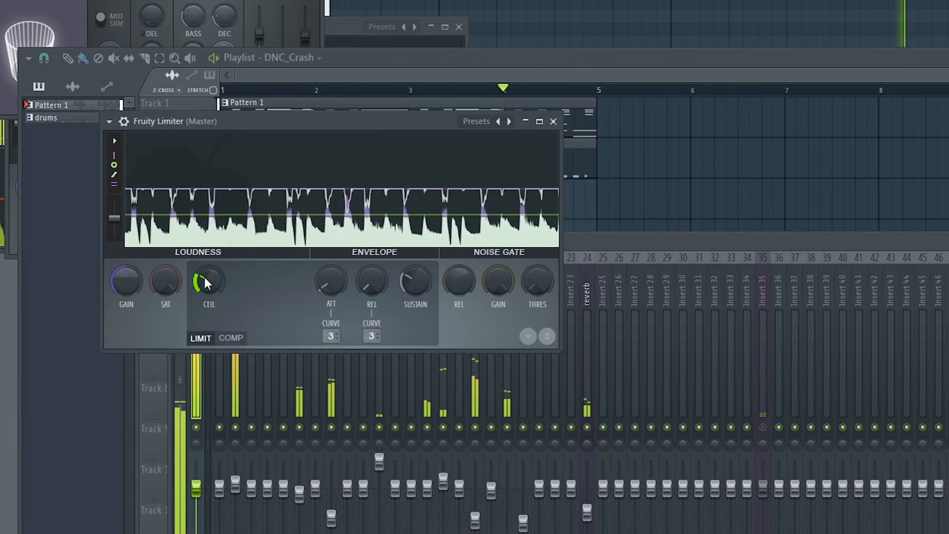
click(554, 121)
key(F9)
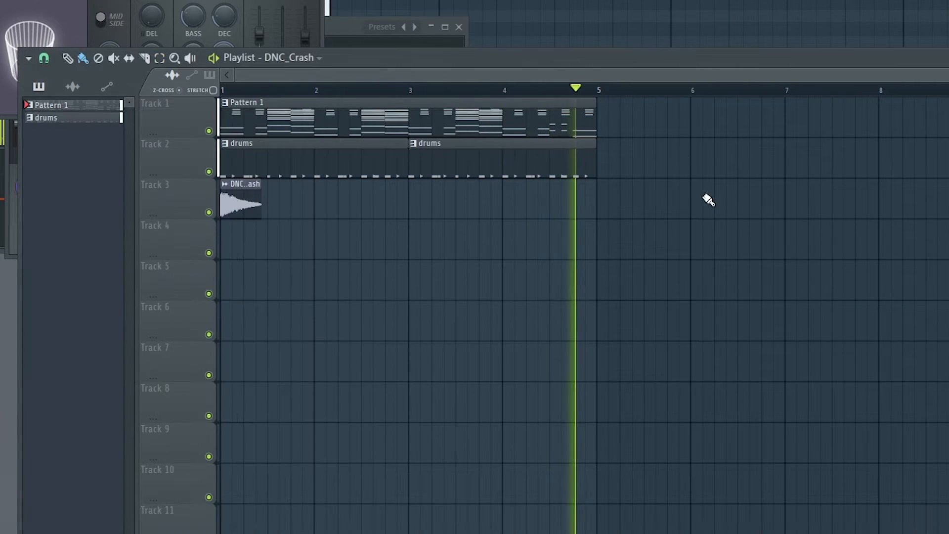
Select the clips on playlist tracks 1 to 3 and move them to start at bar 3.
drag(712, 216, 297, 98)
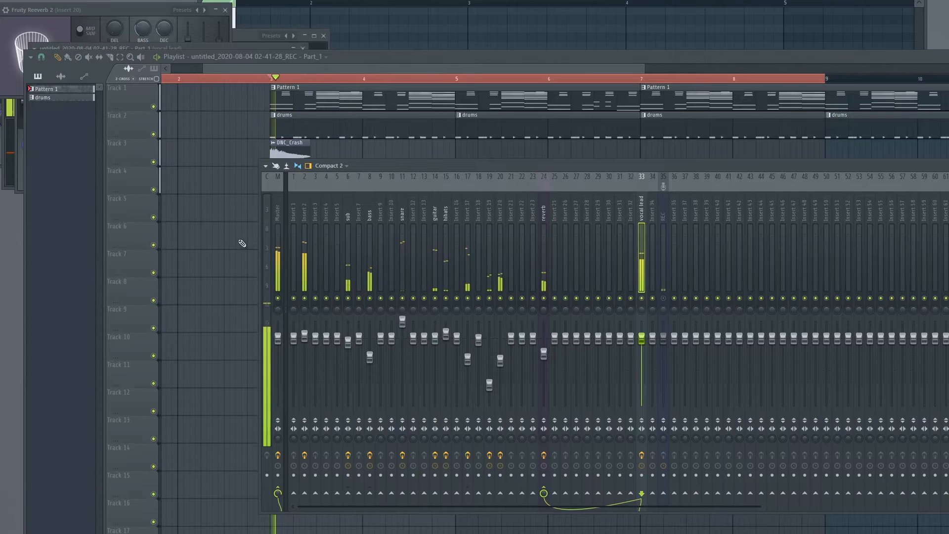
Open the channel settings of the backing vocal recording and switch the Formant option in Pitcher on Insert 31.
key(F9)
double_click(340, 213)
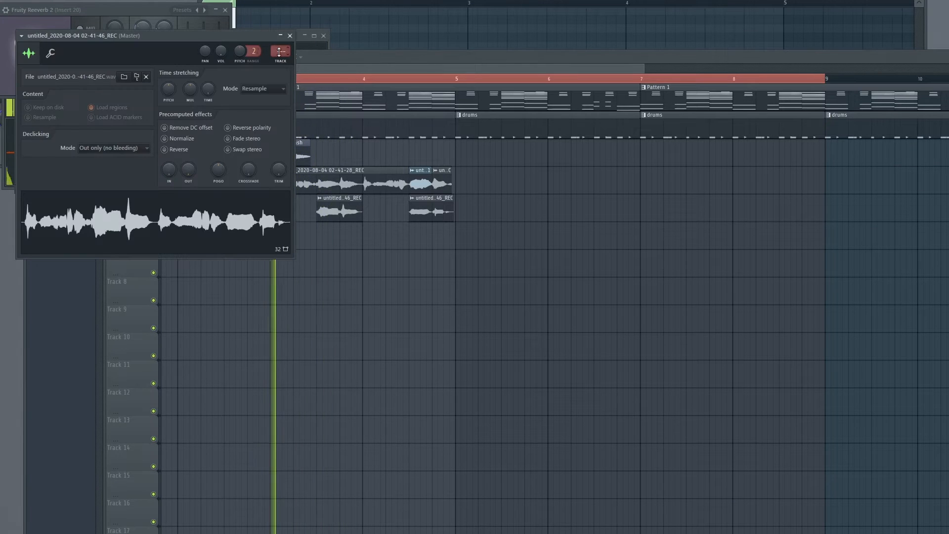
key(F9)
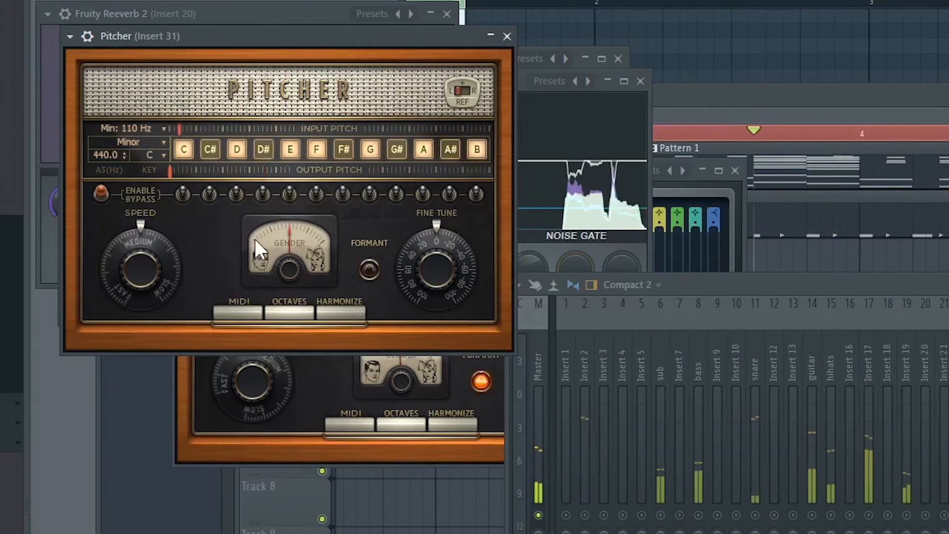
click(367, 269)
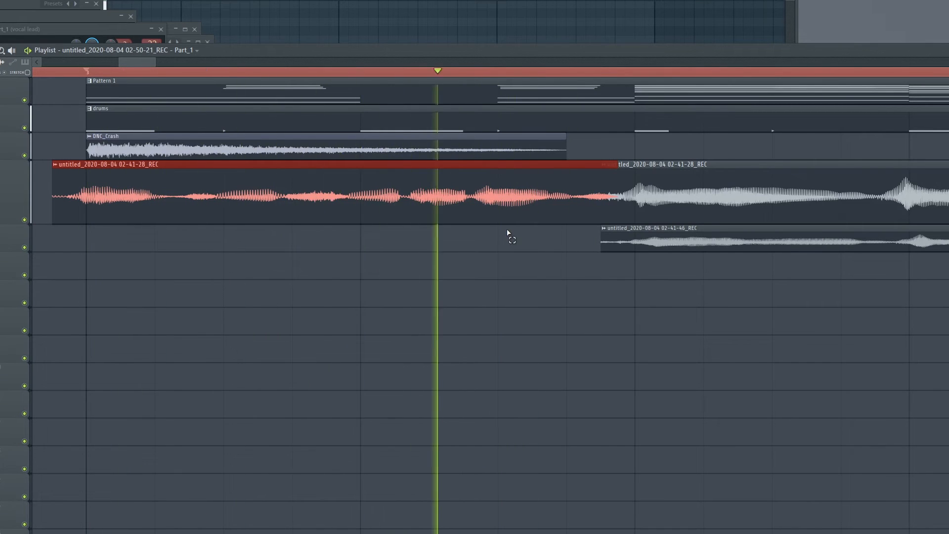
Review the vocal clips across the playlist and the vocal lead's compression in the mixer during playback.
scroll(508, 233, down, 6)
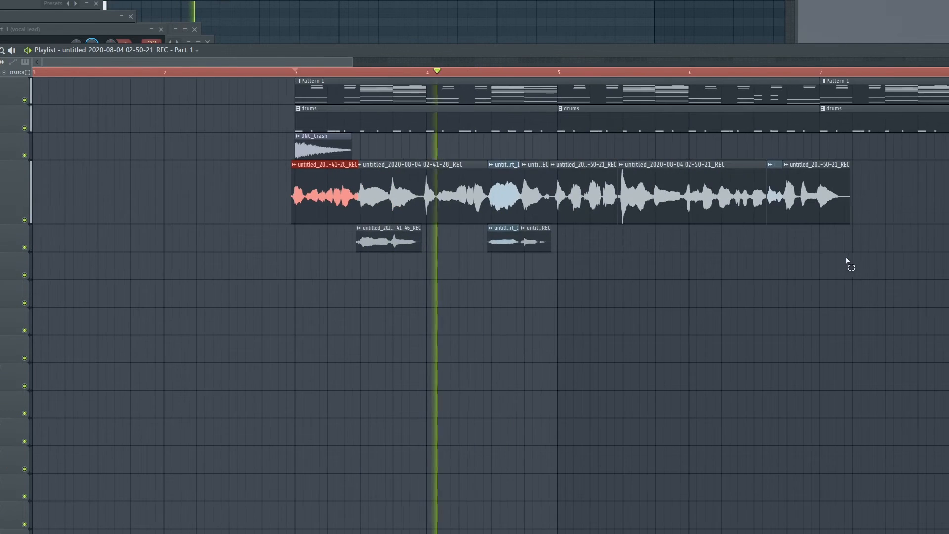
key(F9)
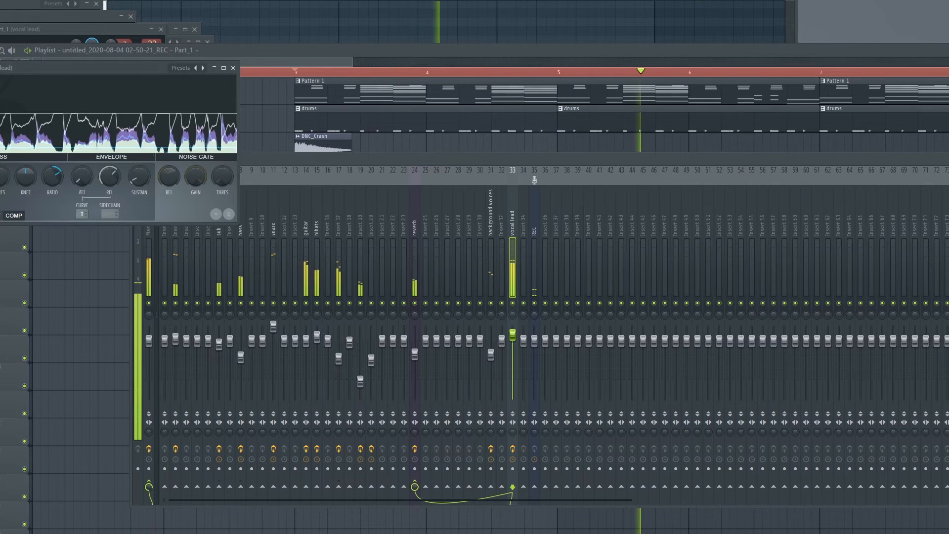
click(948, 242)
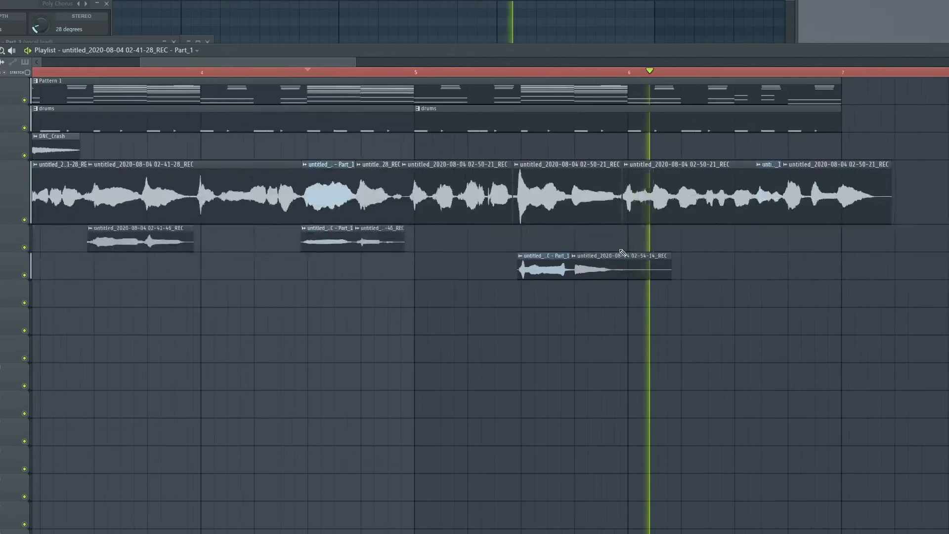
Cut the vocal lead's low mids with band 3 of its Fruity parametric EQ 2.
scroll(638, 253, down, 3)
key(F9)
key(F9)
key(F9)
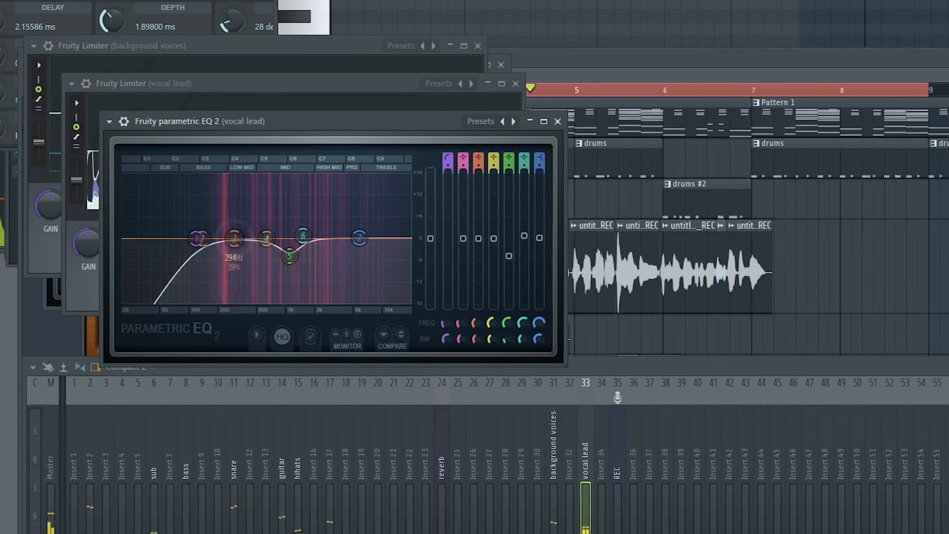
mouse_move(242, 247)
mouse_down()
mouse_move(245, 186)
mouse_move(247, 262)
mouse_up()
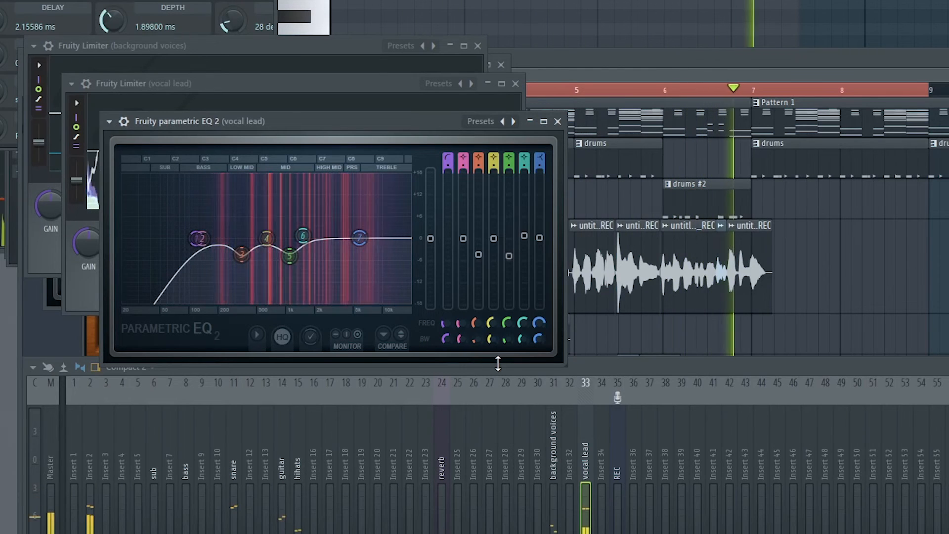
Bring the playlist to the front and switch it to the Select tool.
click(715, 355)
key(e)
key(F9)
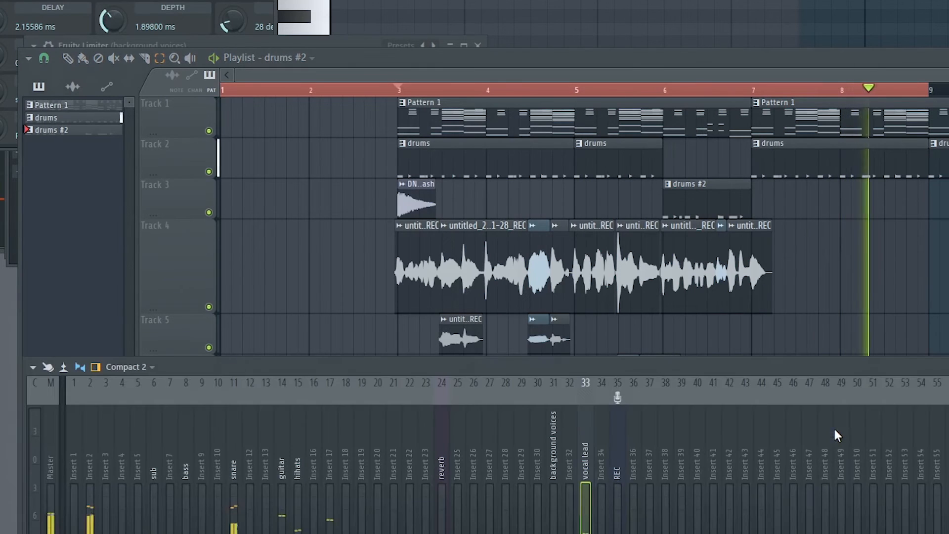